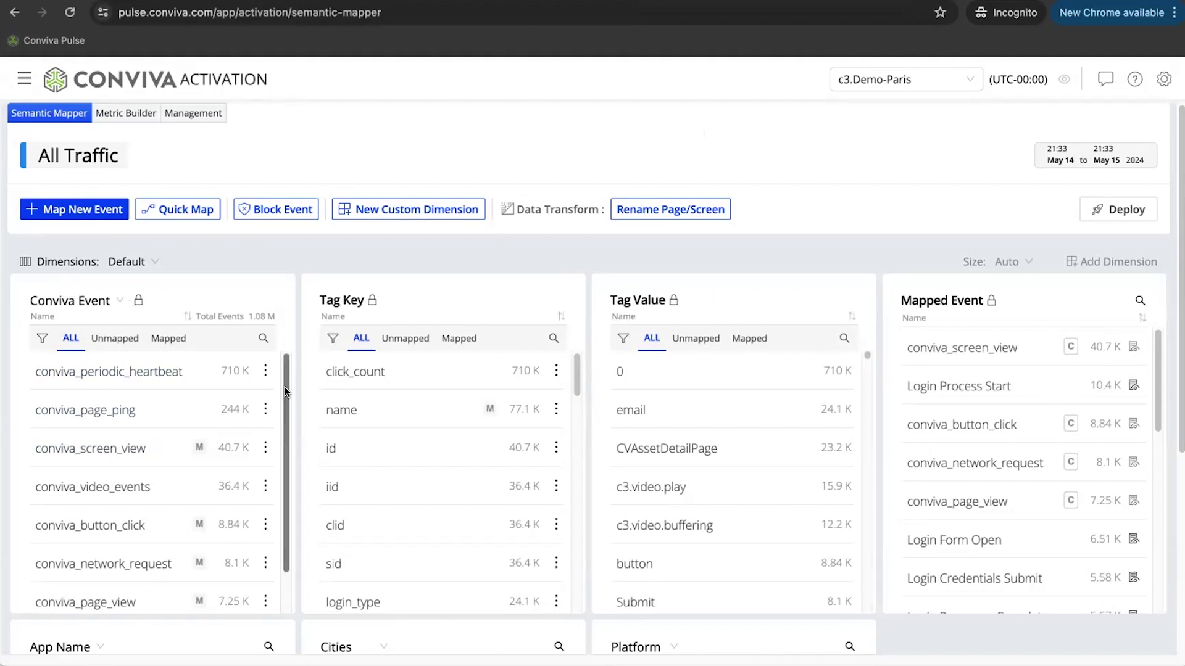
mouse_move(284, 386)
mouse_down()
mouse_move(287, 442)
mouse_move(288, 366)
mouse_up()
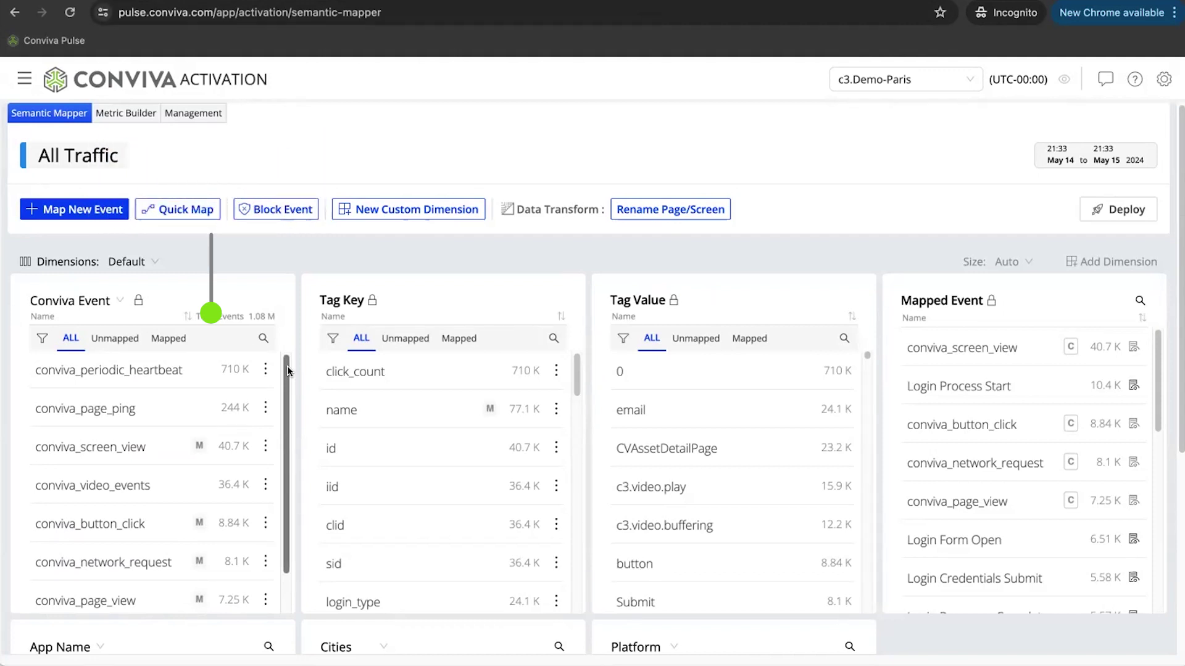
scroll(288, 366, down, 1)
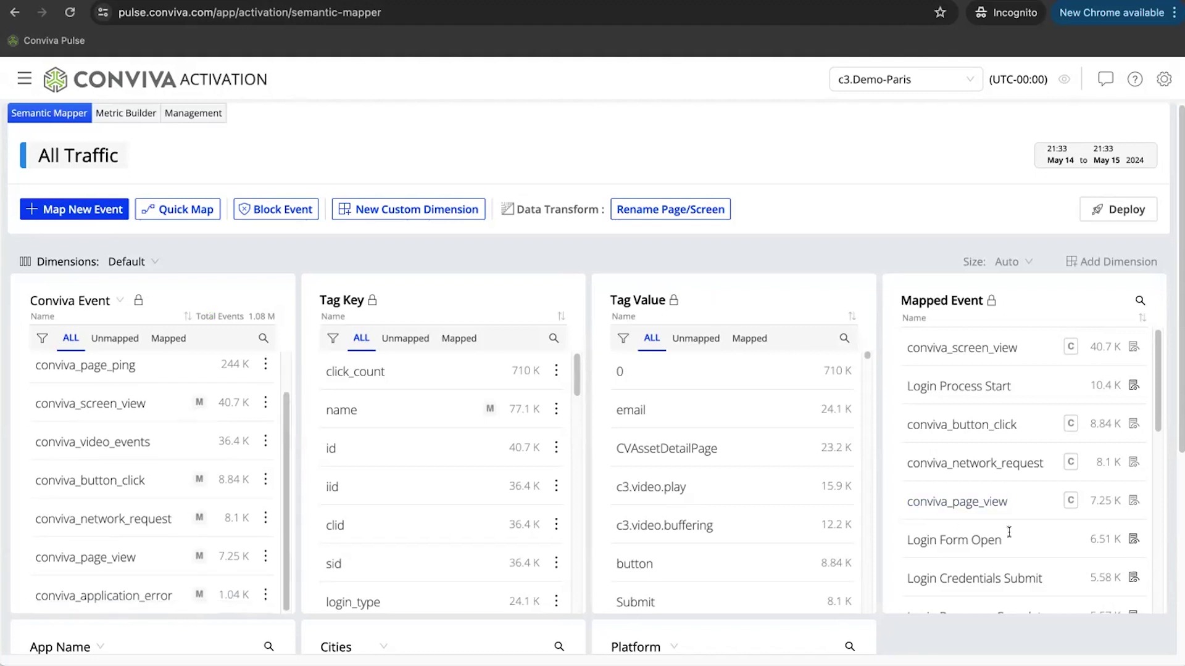
- Review the Login Form Open rules and page_path login condition, then start a Block Event rule
click(1132, 540)
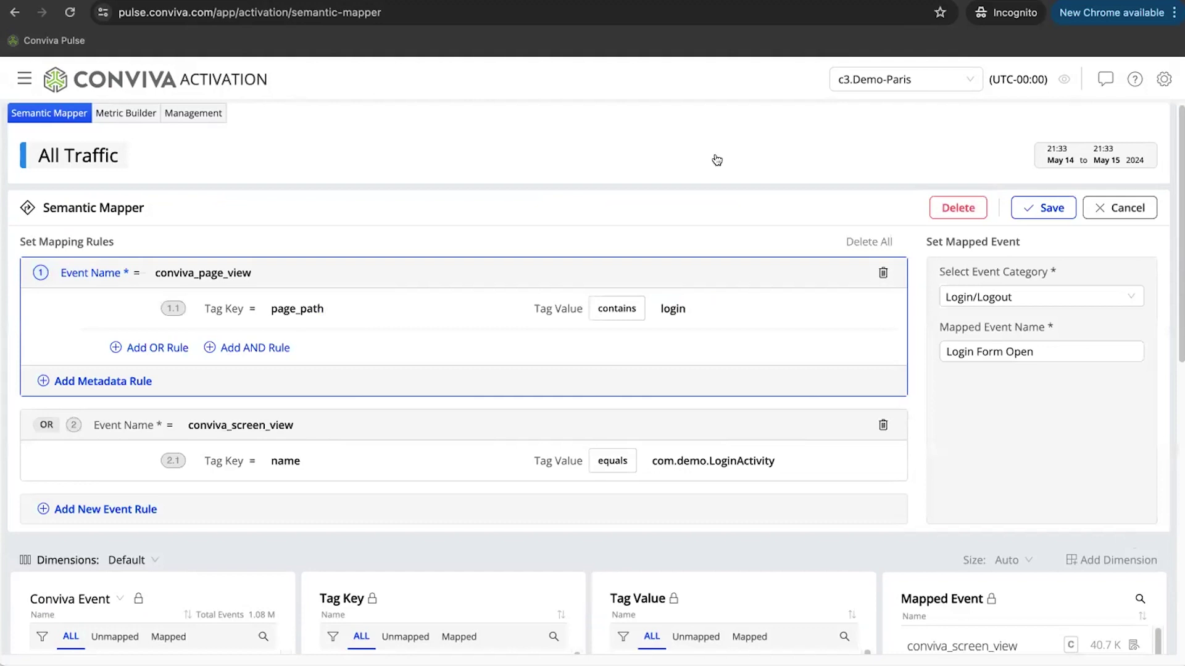
click(187, 262)
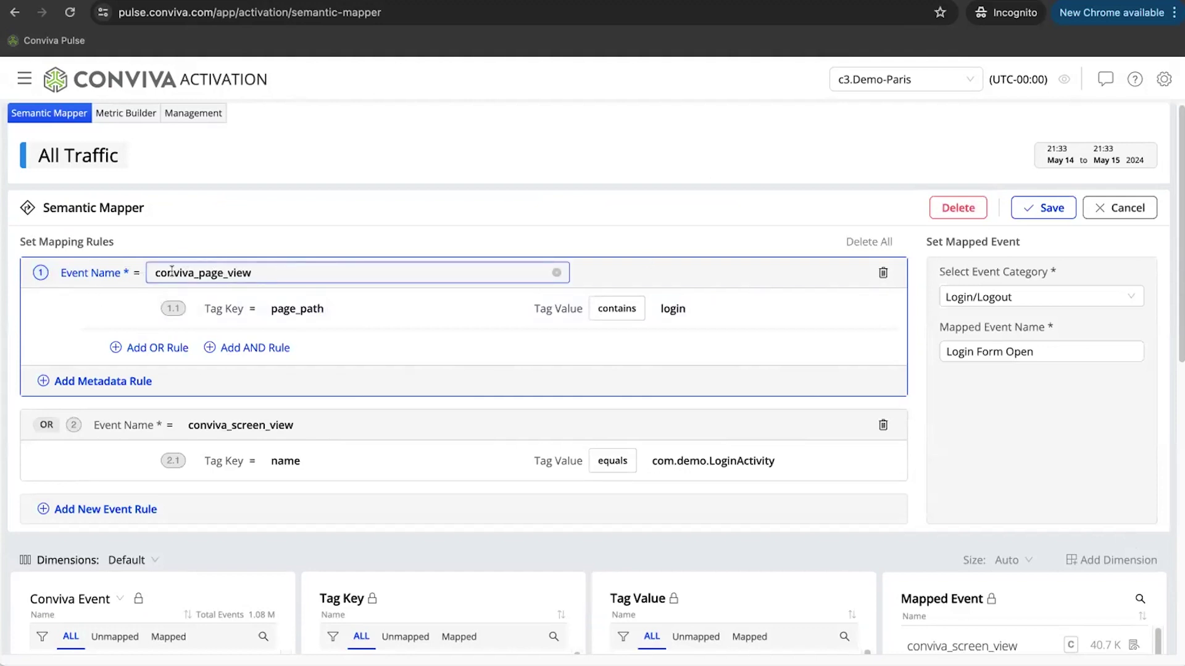
click(231, 425)
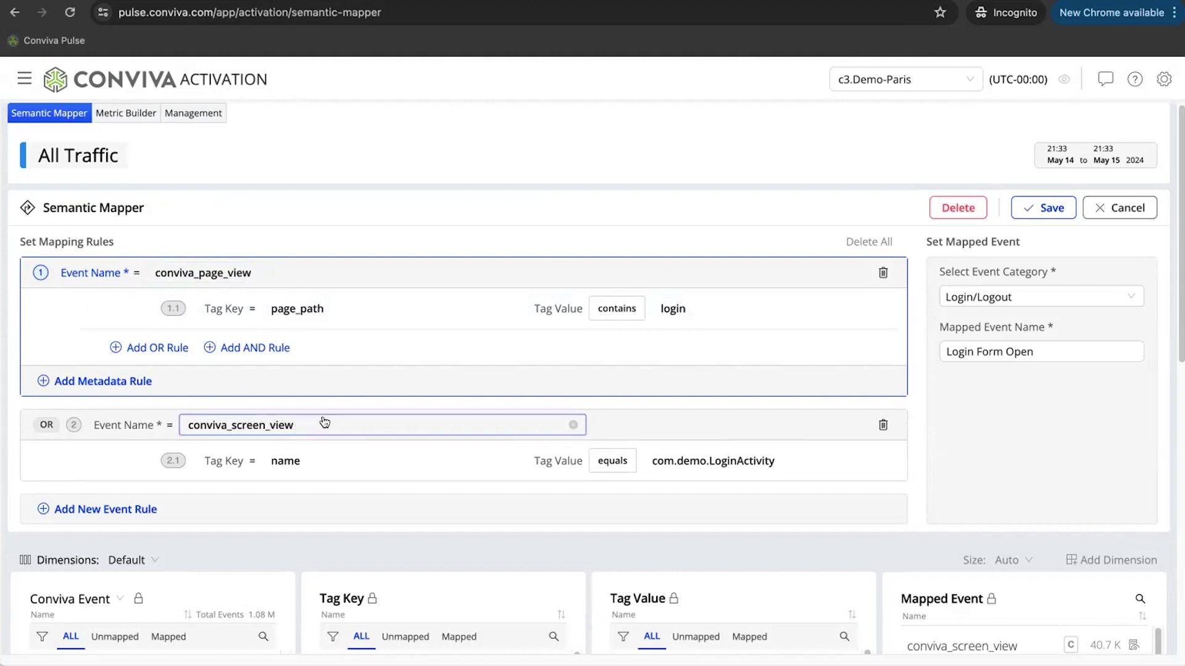
click(667, 287)
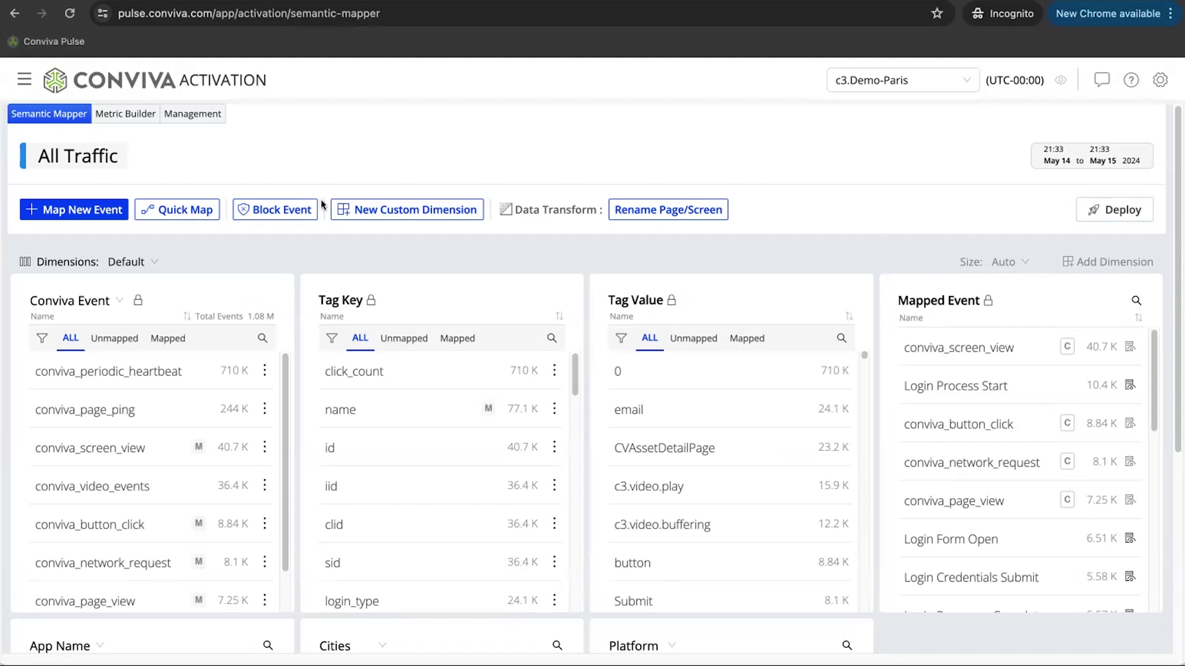
click(275, 209)
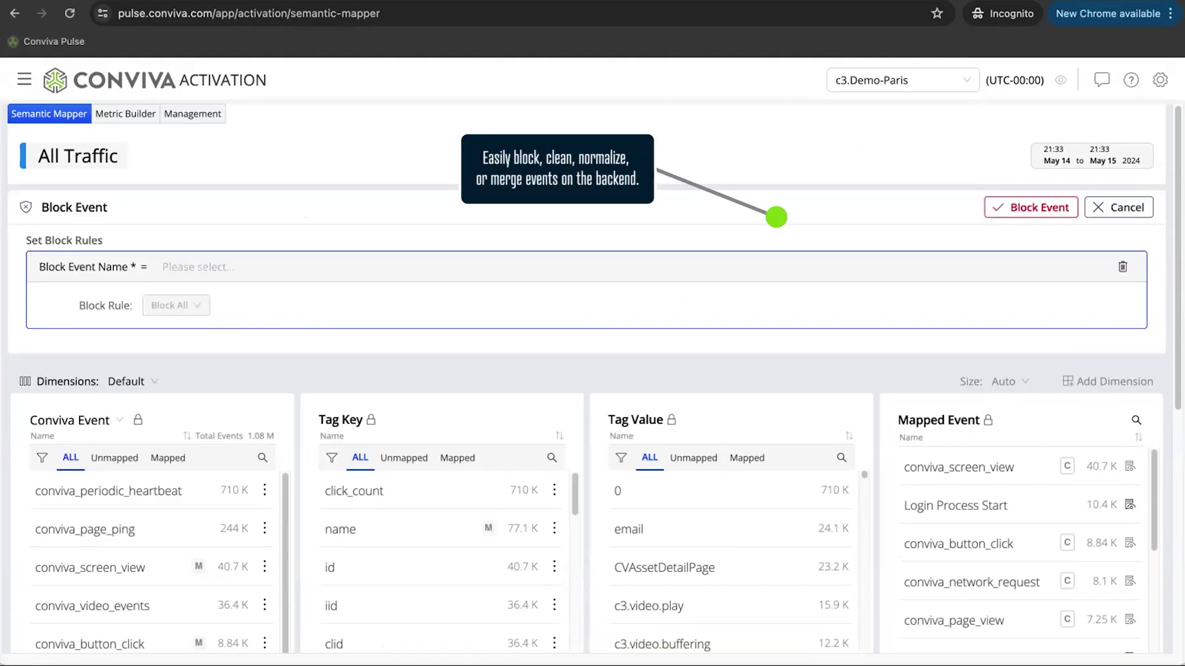
scroll(602, 240, down, 3)
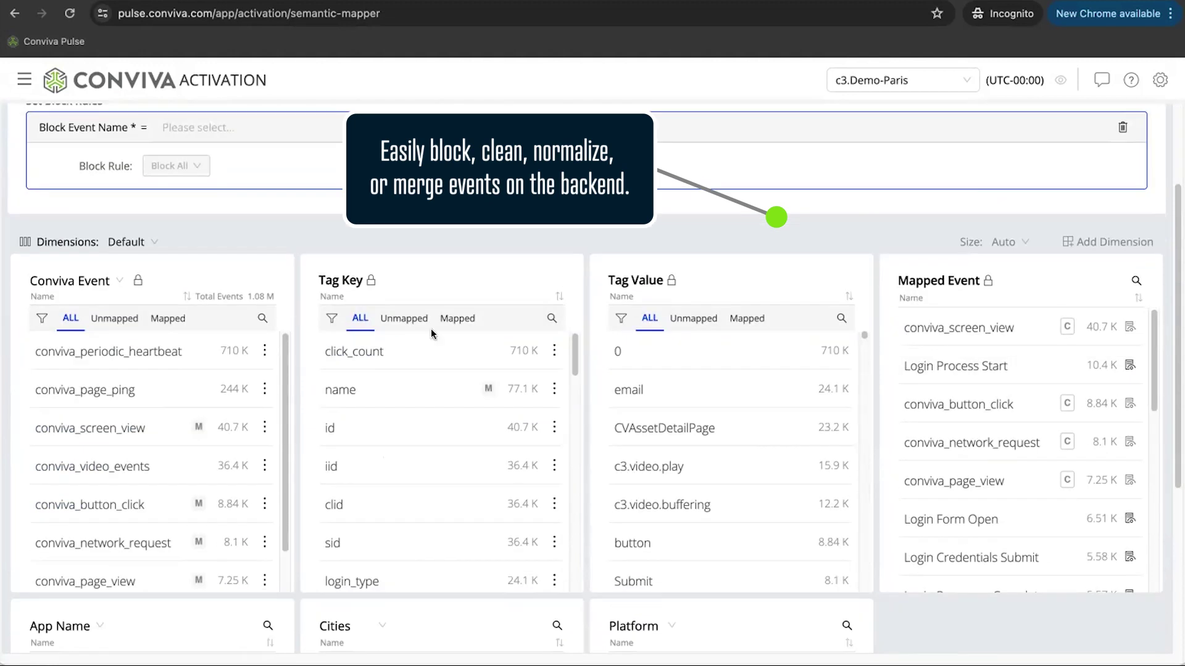
scroll(213, 365, down, 1)
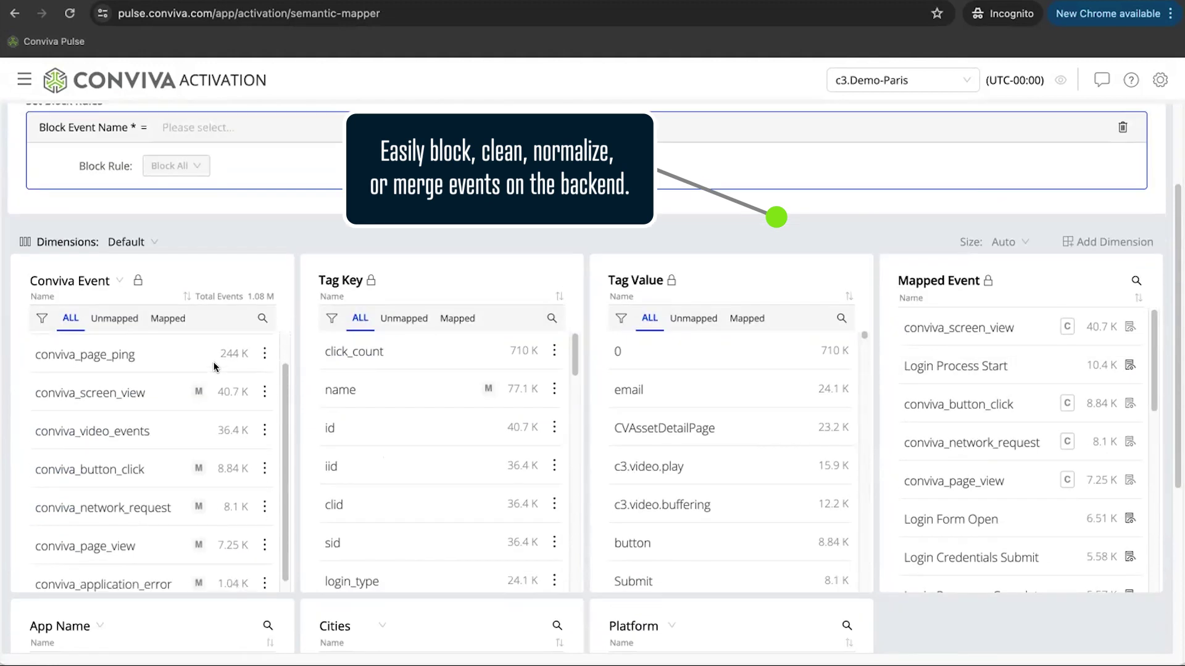
- Block conviva_network_request only when targetUrl contains the suggested v2 login API URL
click(100, 499)
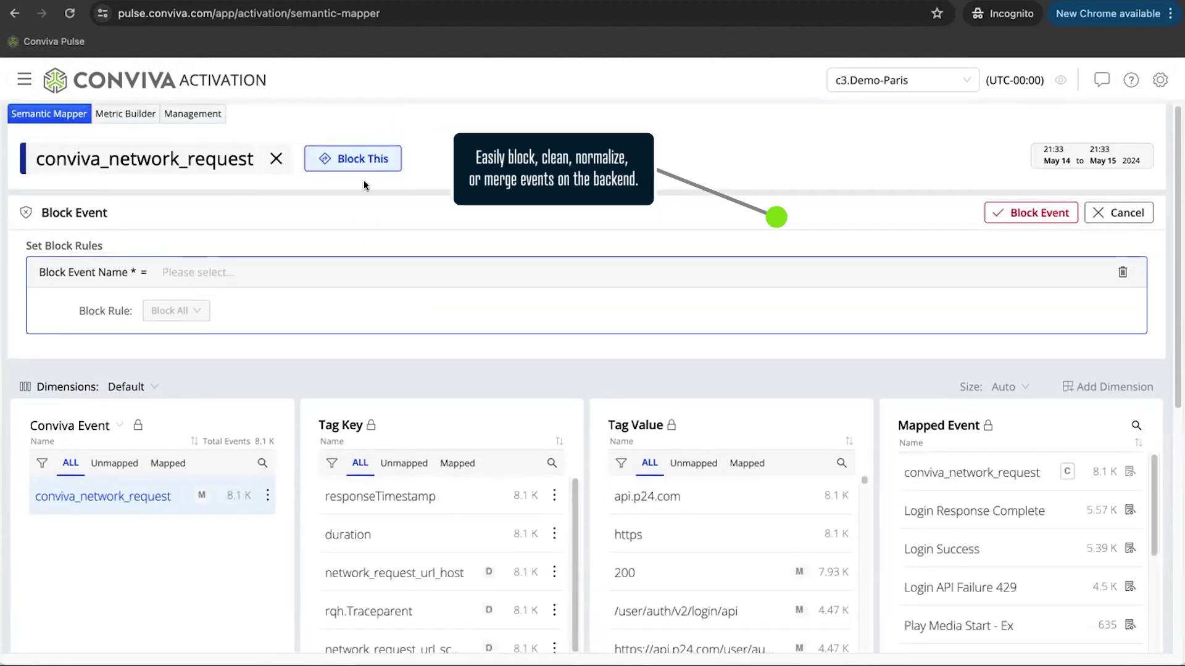
click(357, 159)
click(176, 310)
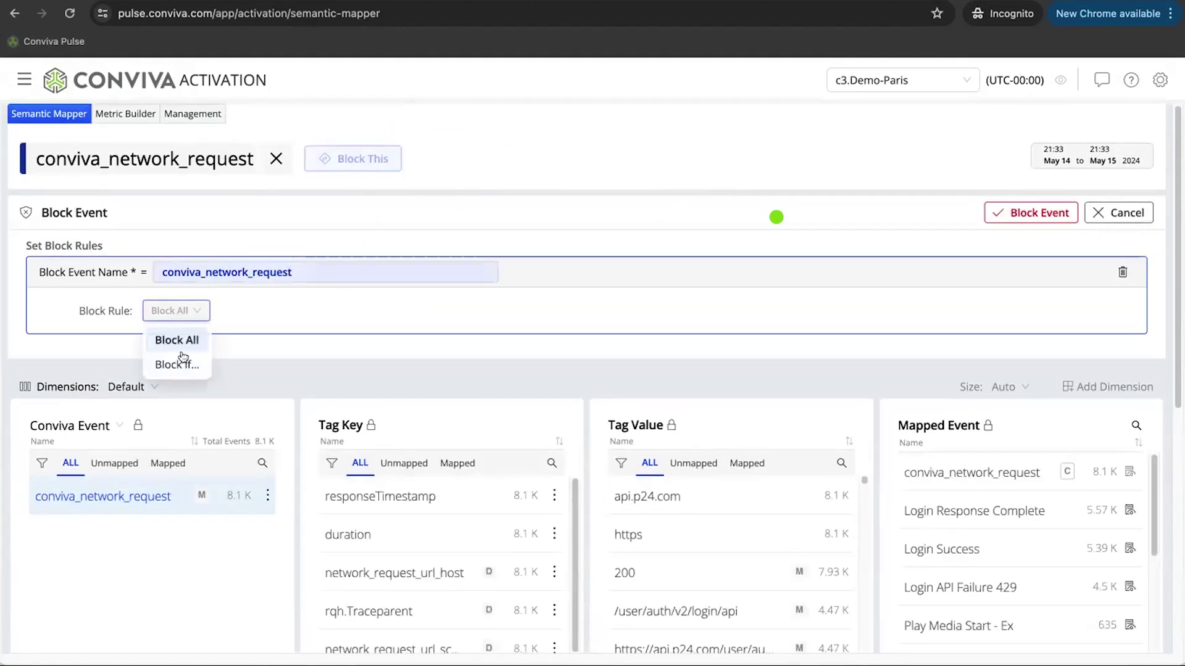
click(177, 360)
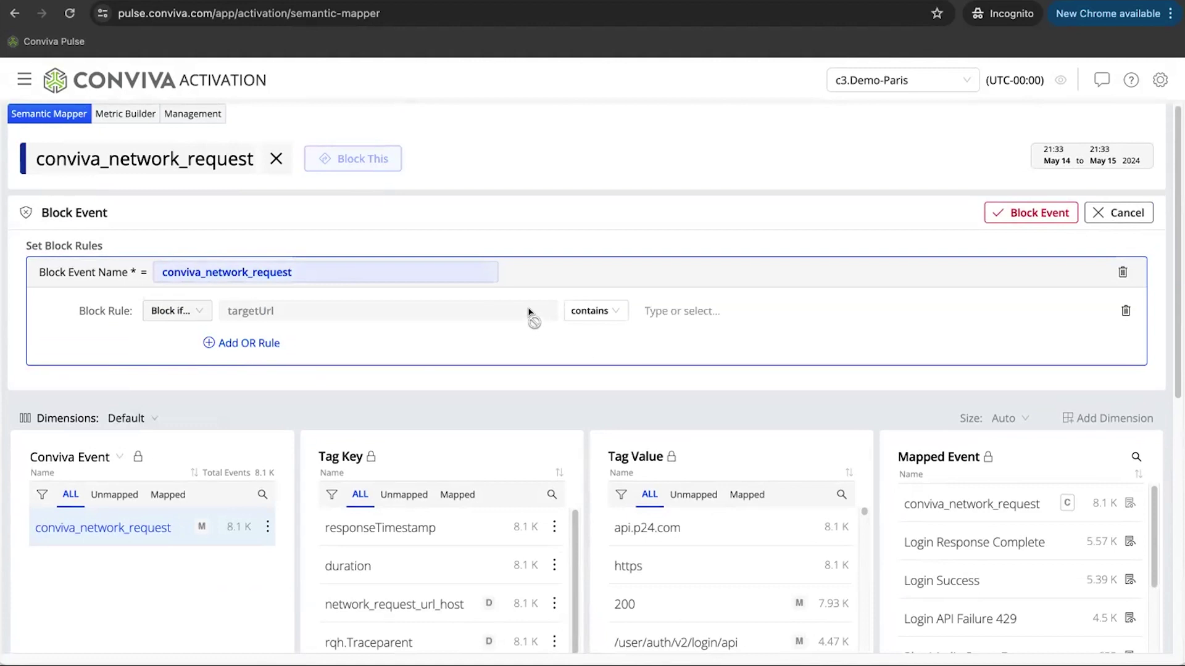
click(680, 311)
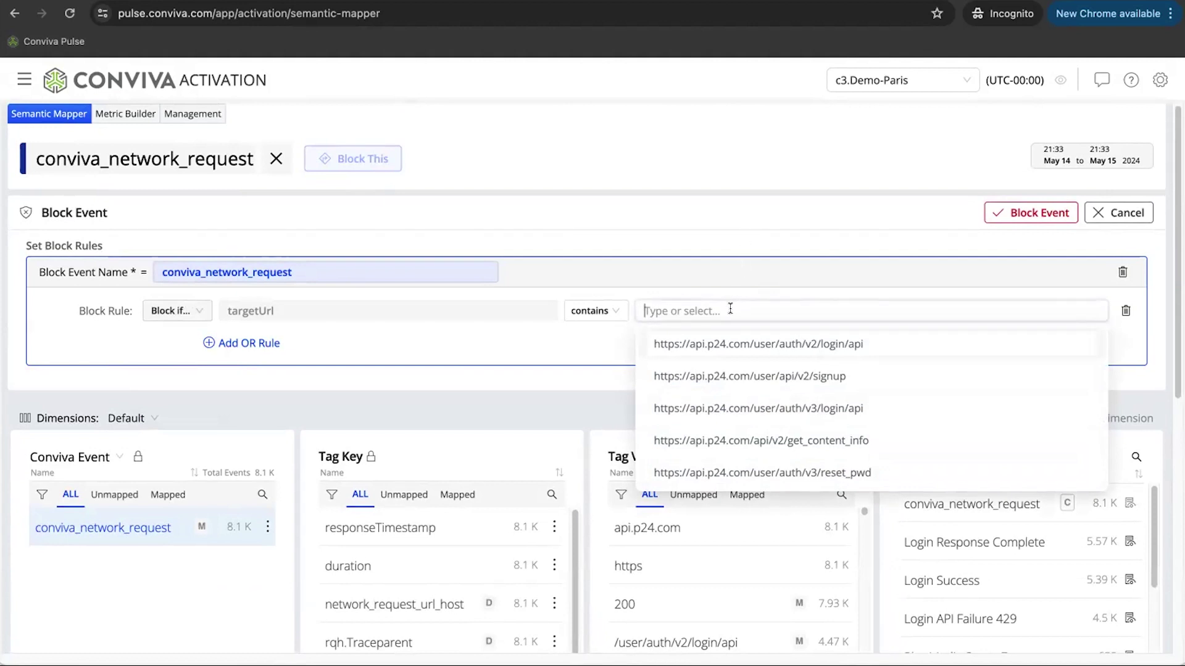
click(758, 343)
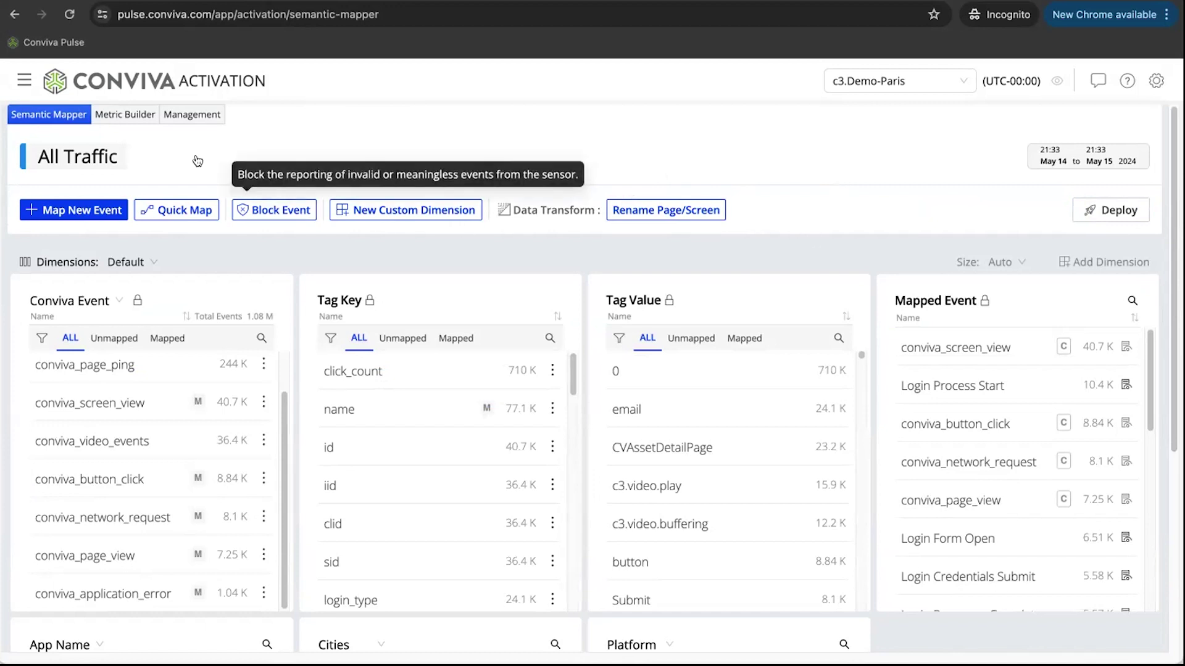
- Switch to the Management tab to list the 20 mapped events
click(192, 114)
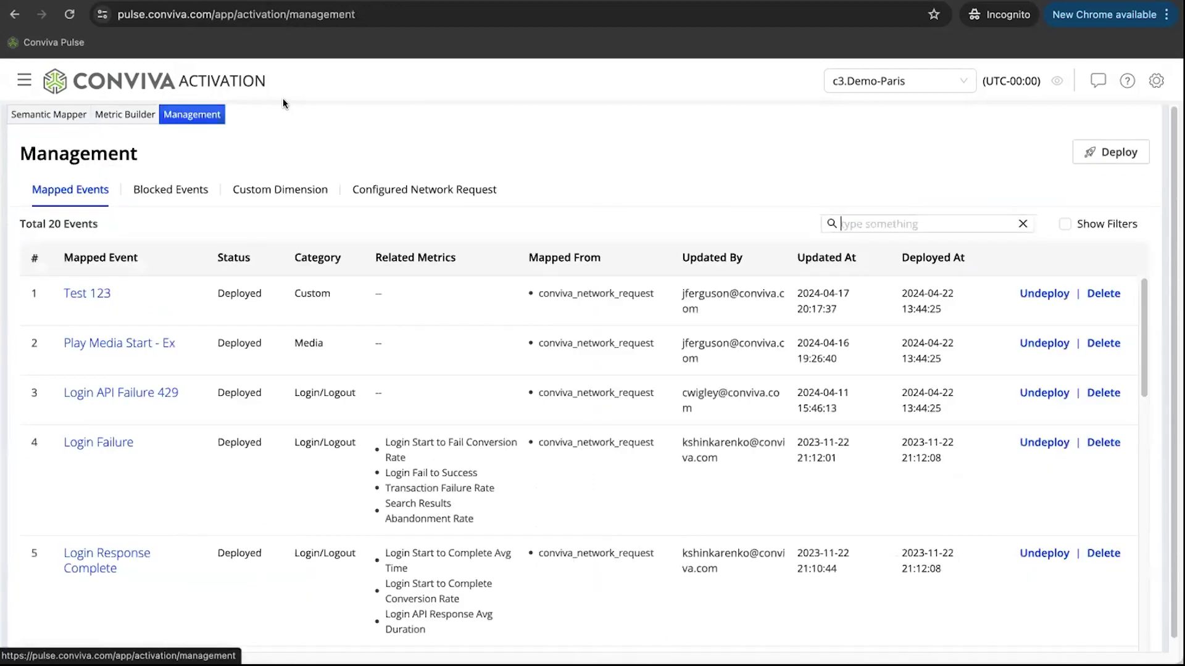